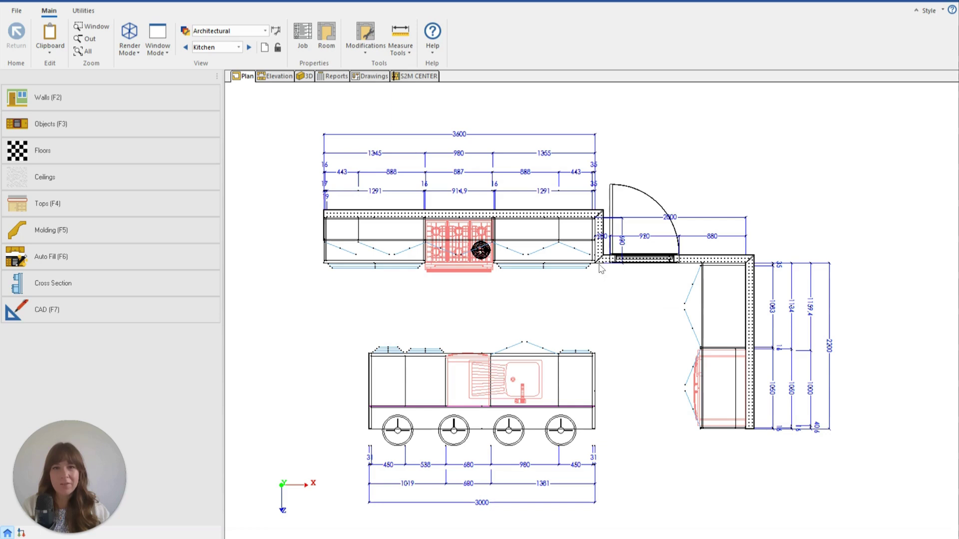
In CAD mode, place a temporary 600 dimension between the back-run corner and the island corner
click(277, 152)
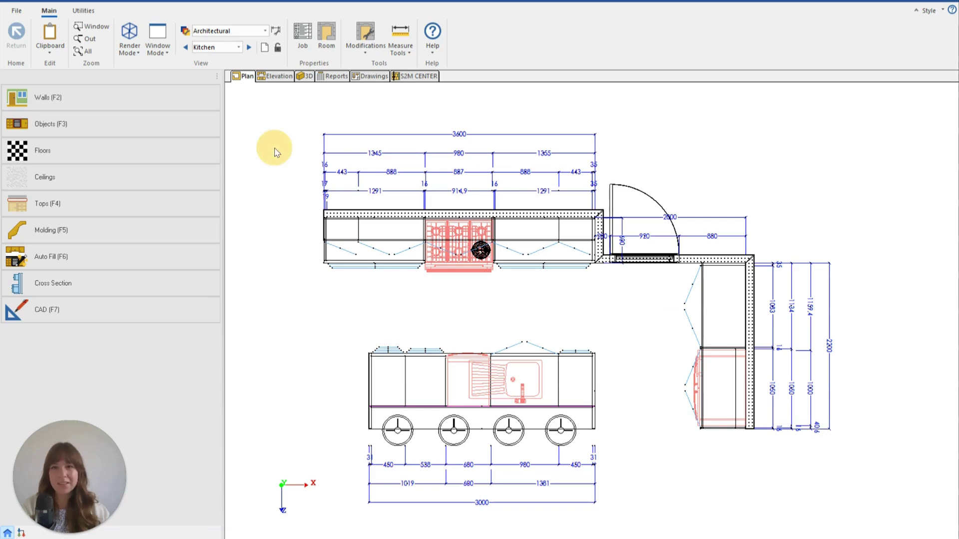
key(F7)
click(465, 25)
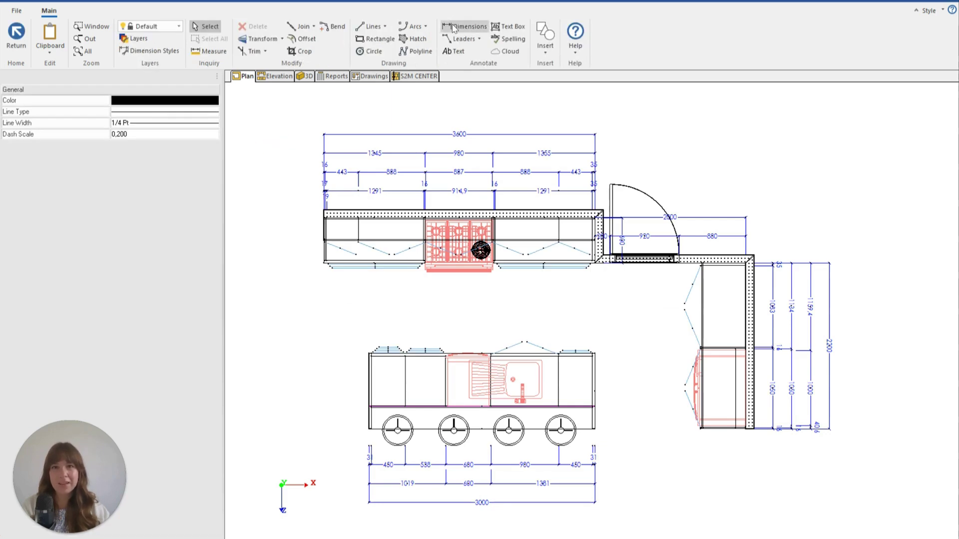
click(321, 267)
click(366, 347)
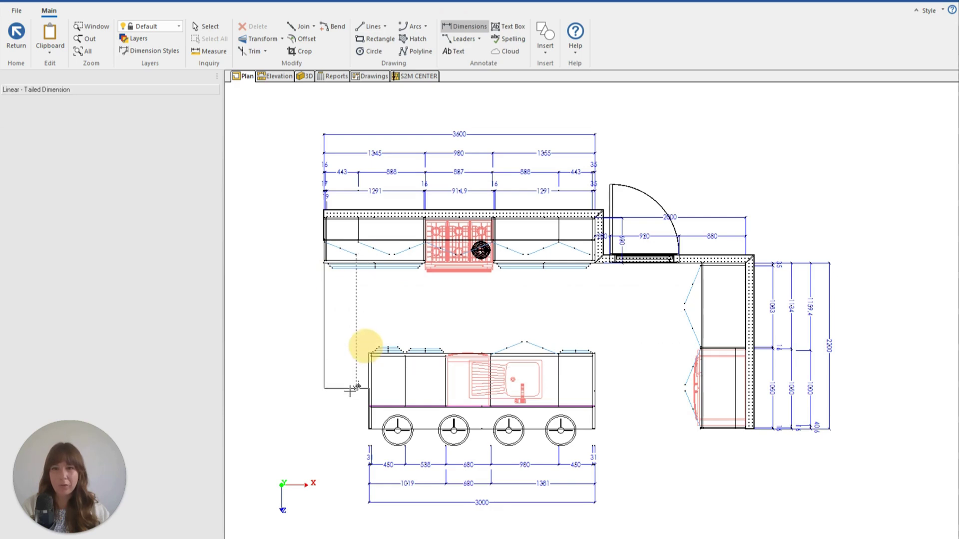
click(349, 391)
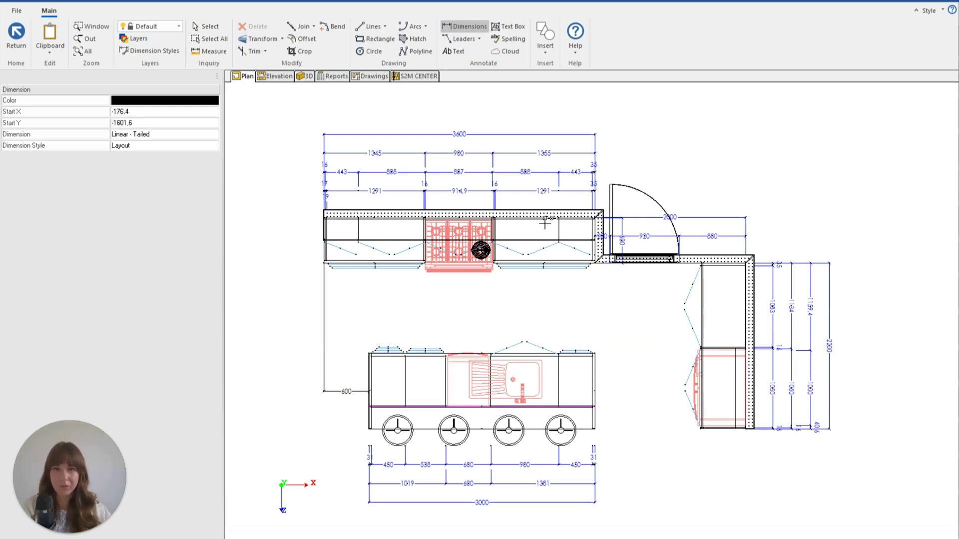
Select the 600 dimension and delete it, leaving nothing selected
click(205, 26)
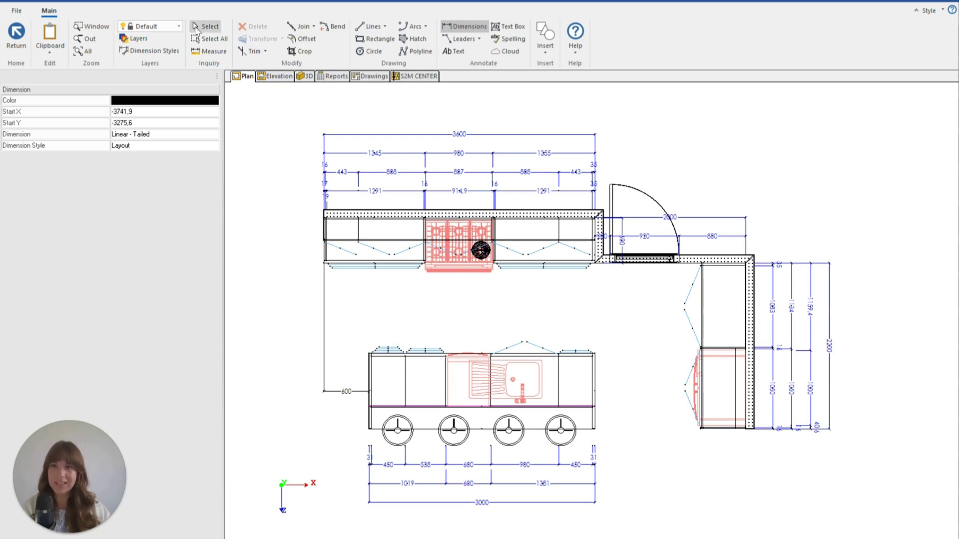
click(349, 394)
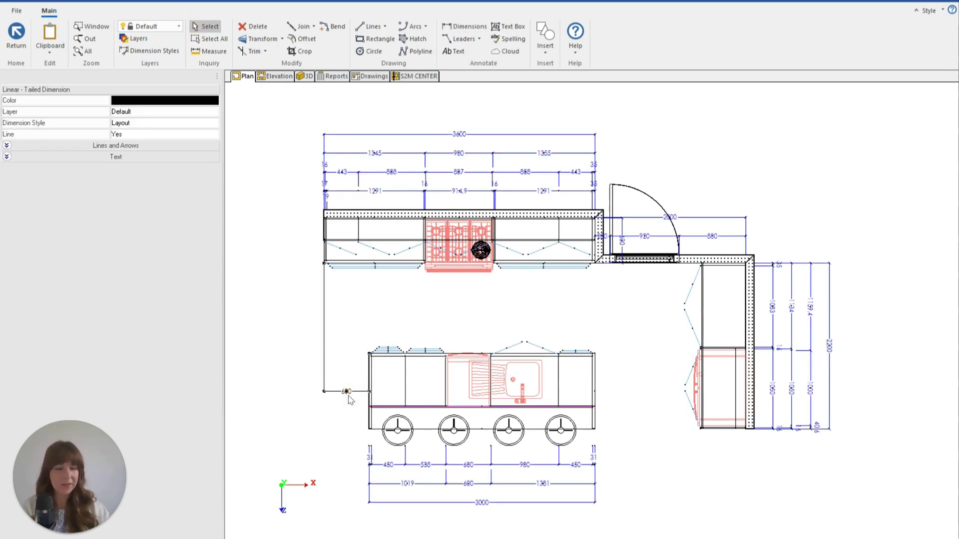
key(Delete)
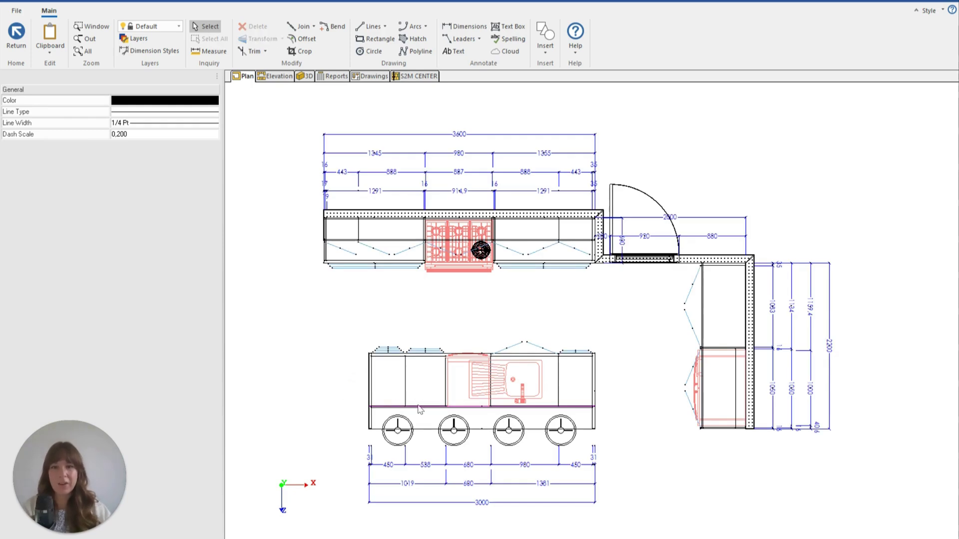
click(419, 408)
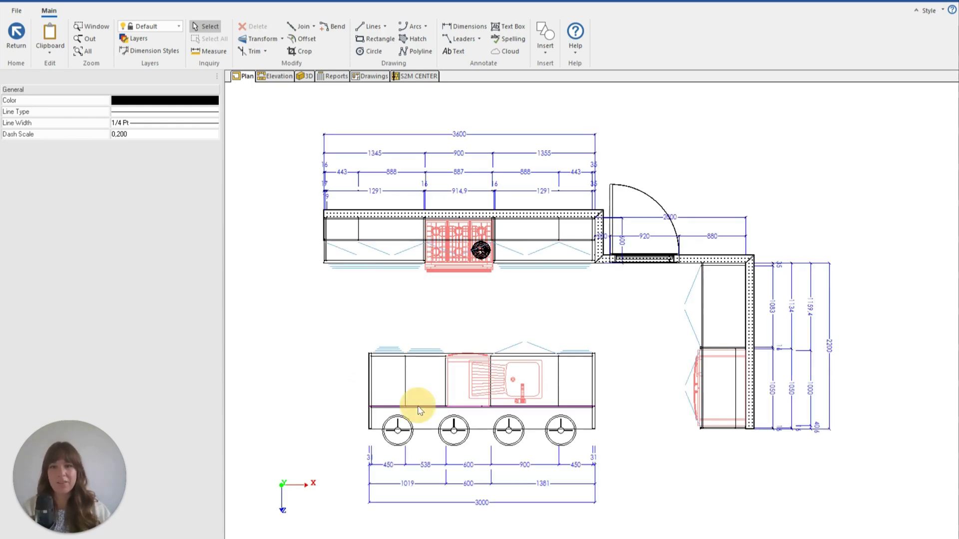
Return from CAD to the kitchen plan and try moving the peninsula wall by its midpoint
click(16, 32)
click(456, 407)
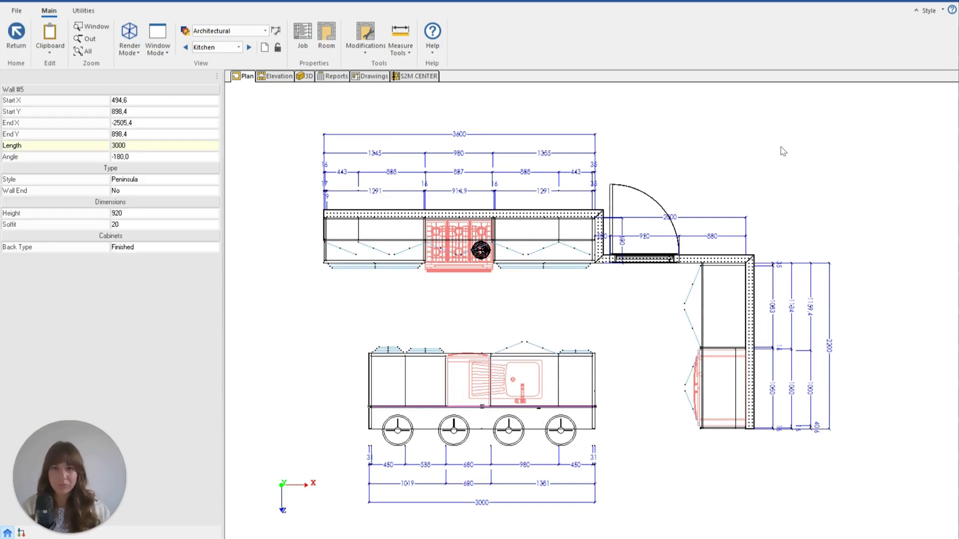
scroll(776, 150, down, 1)
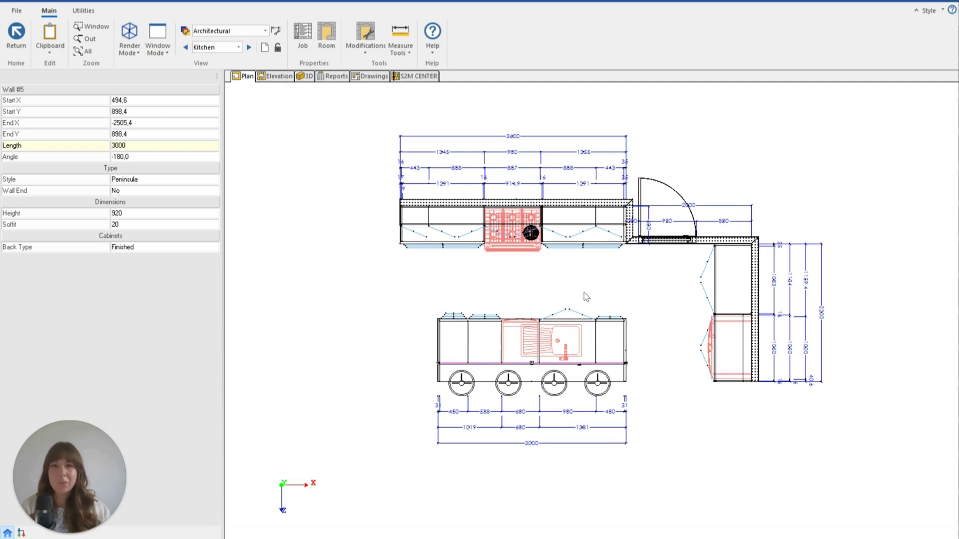
scroll(585, 294, up, 1)
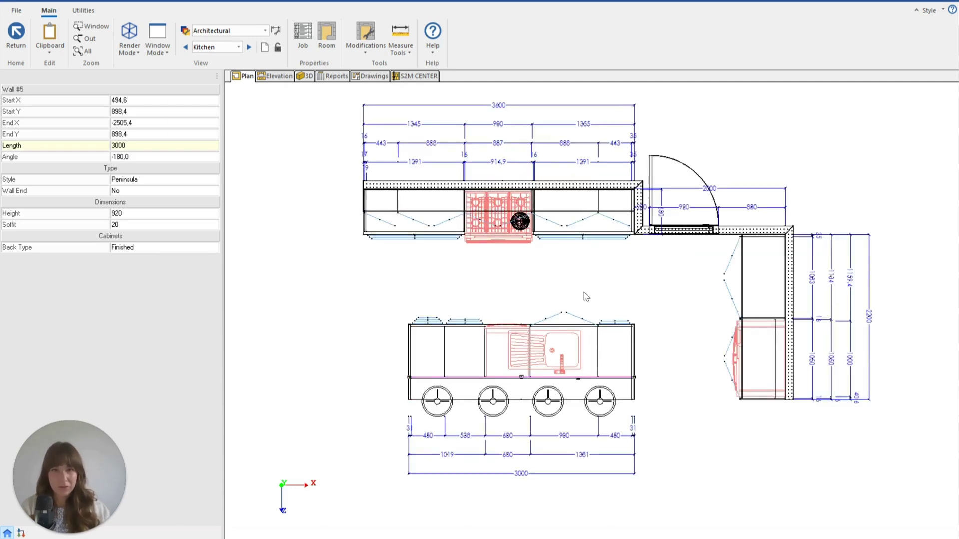
click(521, 377)
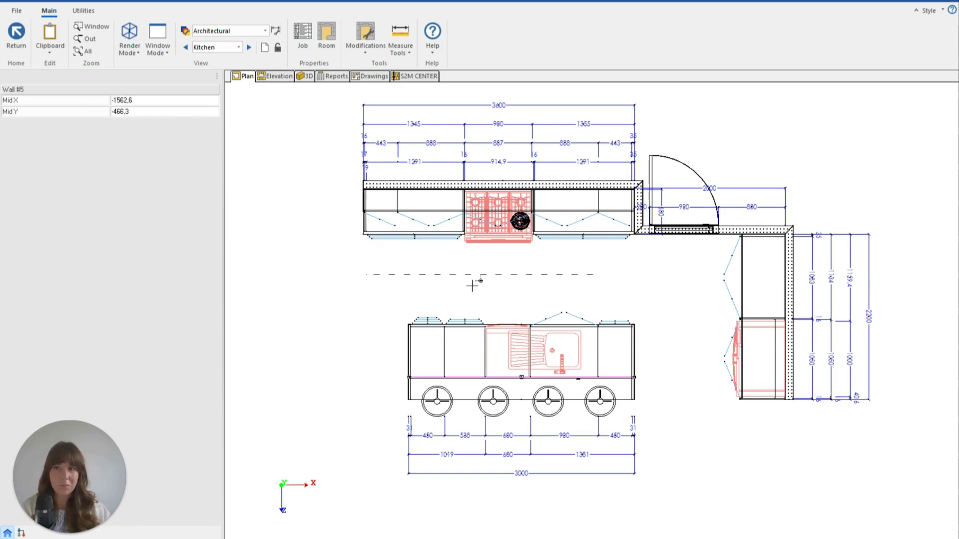
click(521, 375)
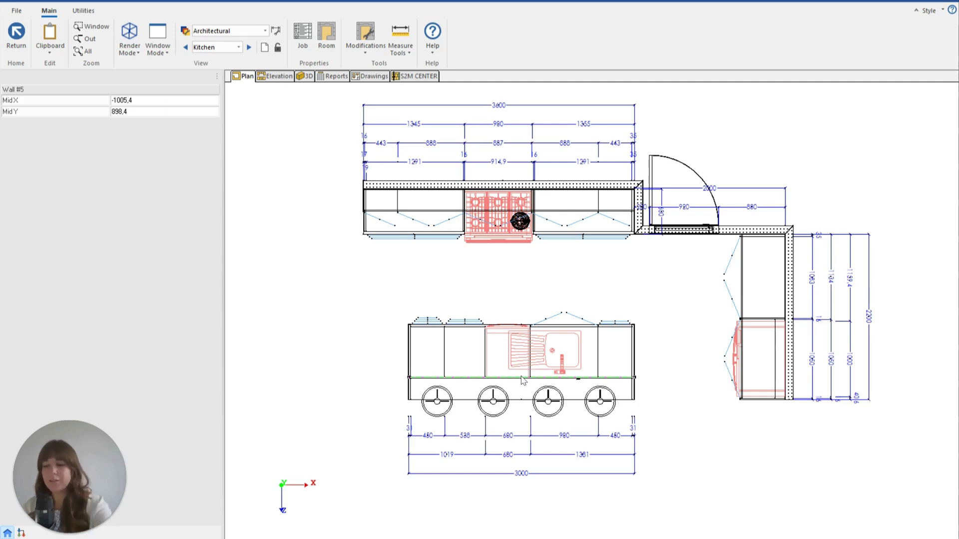
Reselect the peninsula wall, start another midpoint move, then cancel it with Esc
click(523, 379)
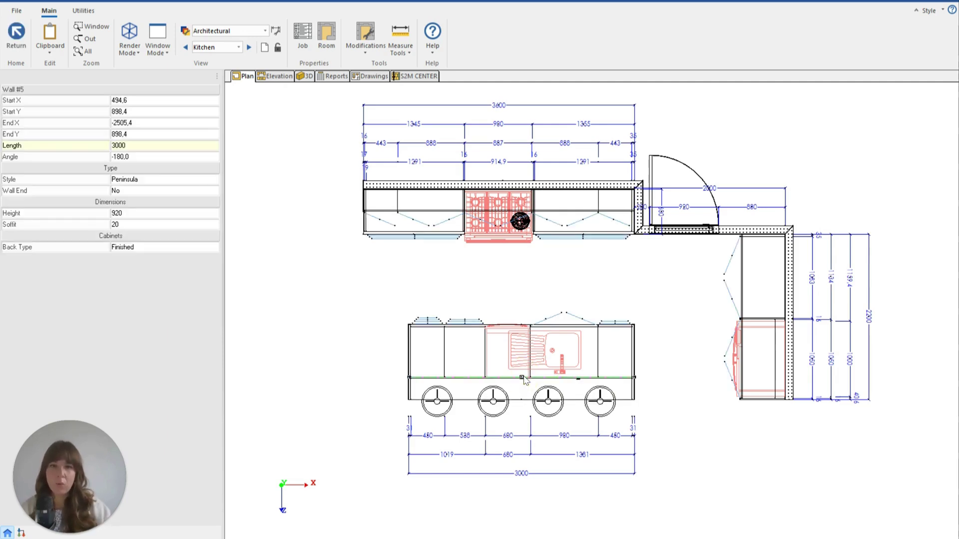
click(522, 377)
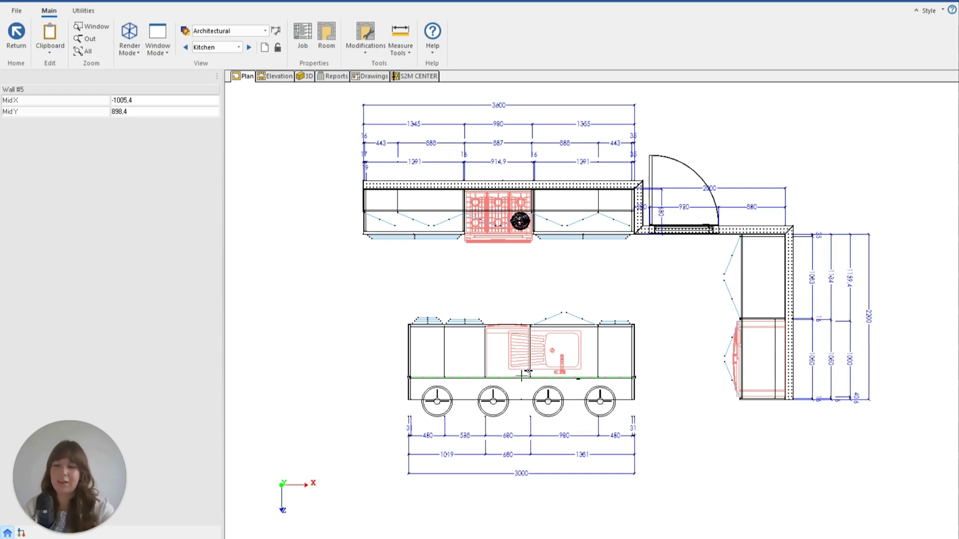
key(Escape)
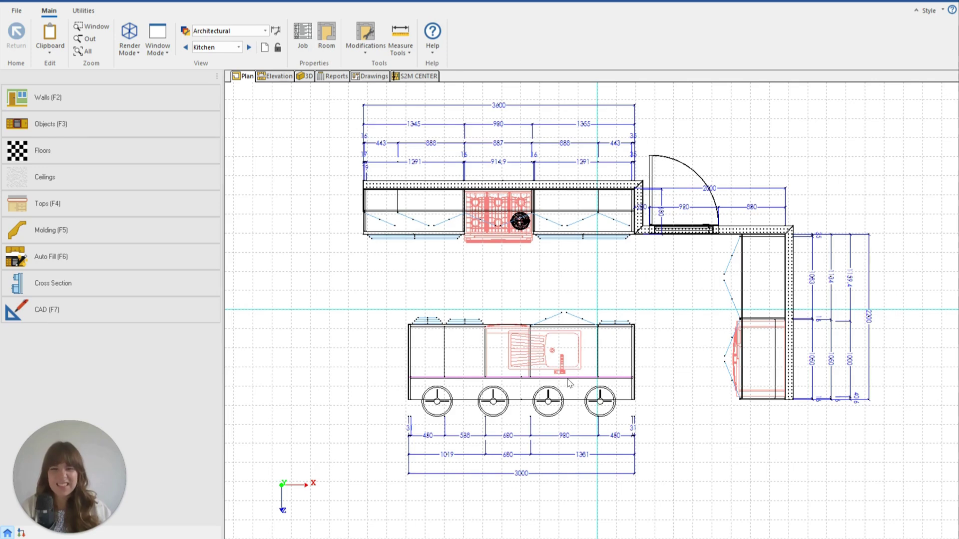
Select the peninsula wall and drag its midpoint grip to a new spot on the plan
click(521, 377)
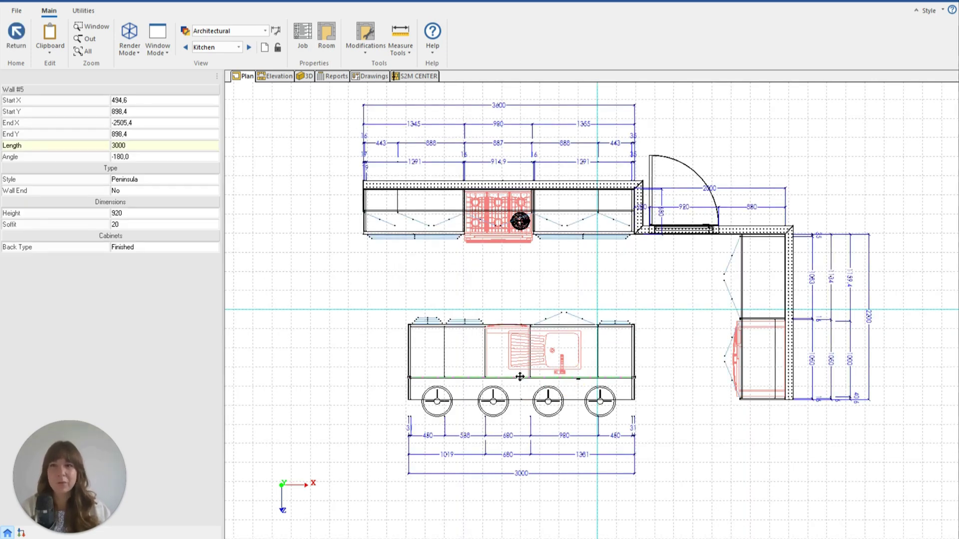
click(519, 378)
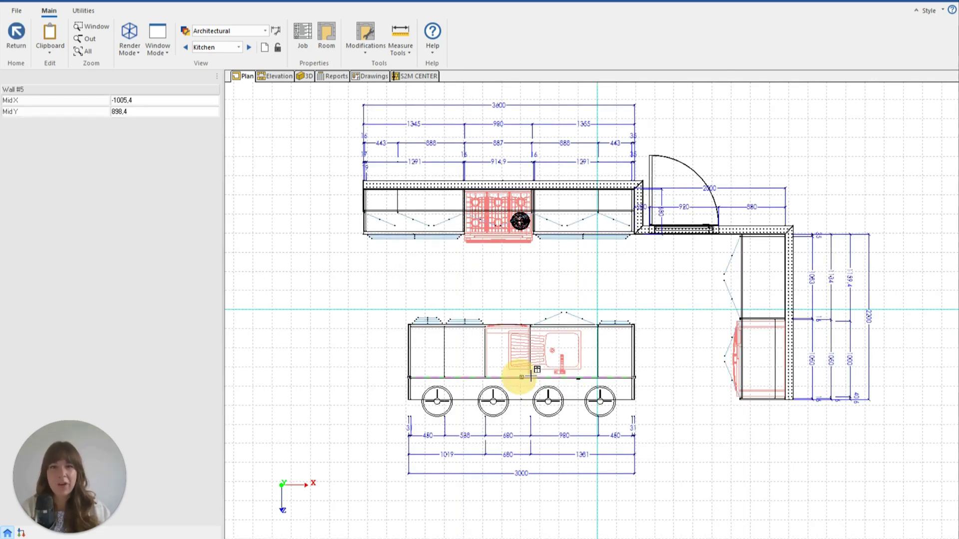
click(598, 307)
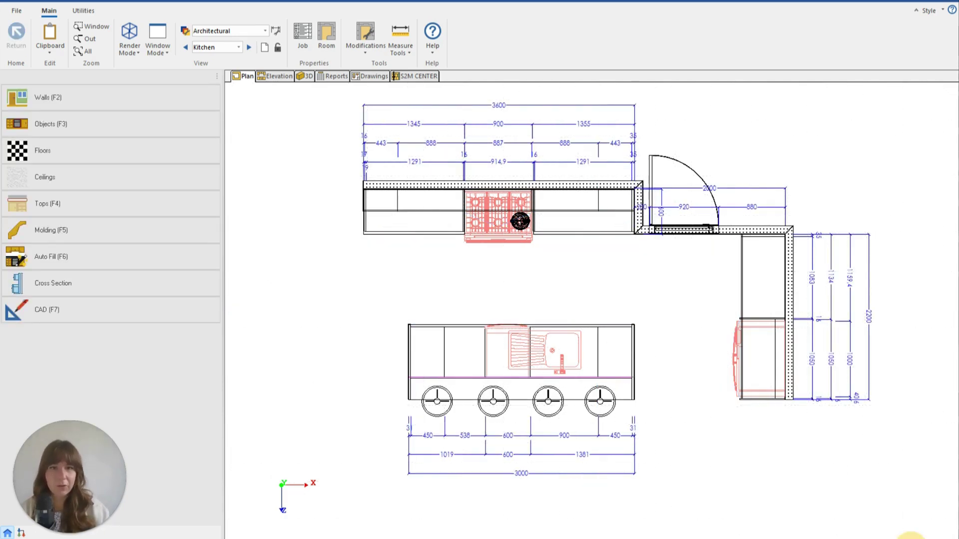
Shift the peninsula wall 300 mm left by changing its Mid X to -1005,4-300
click(521, 377)
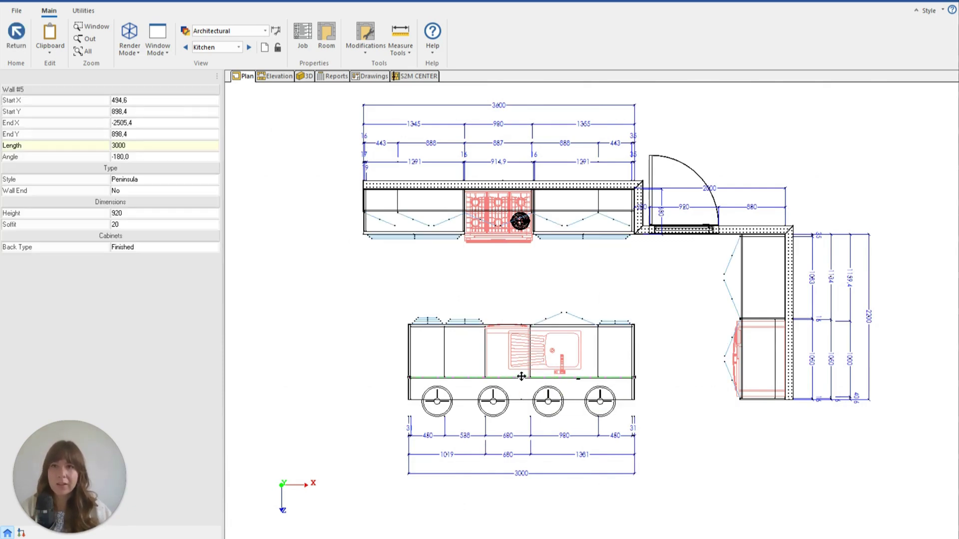
click(521, 376)
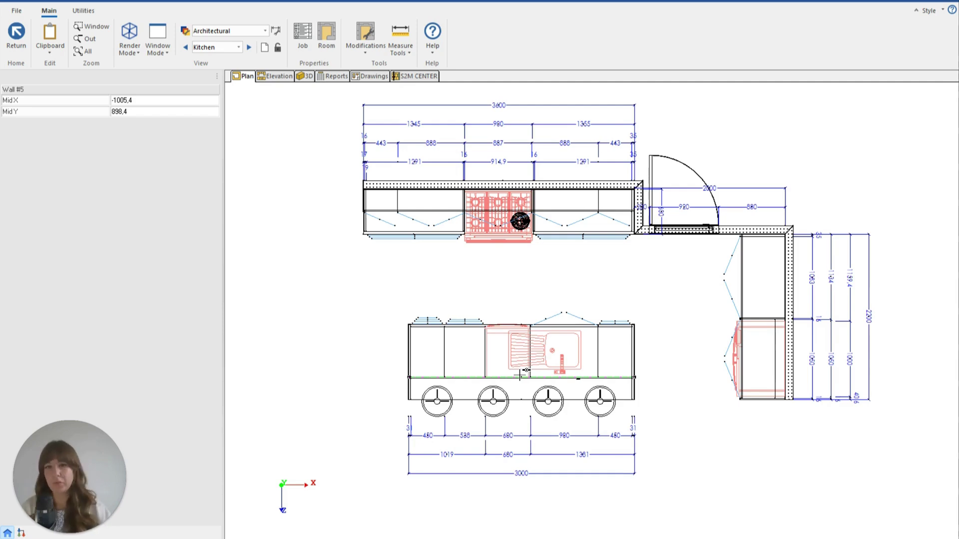
click(520, 375)
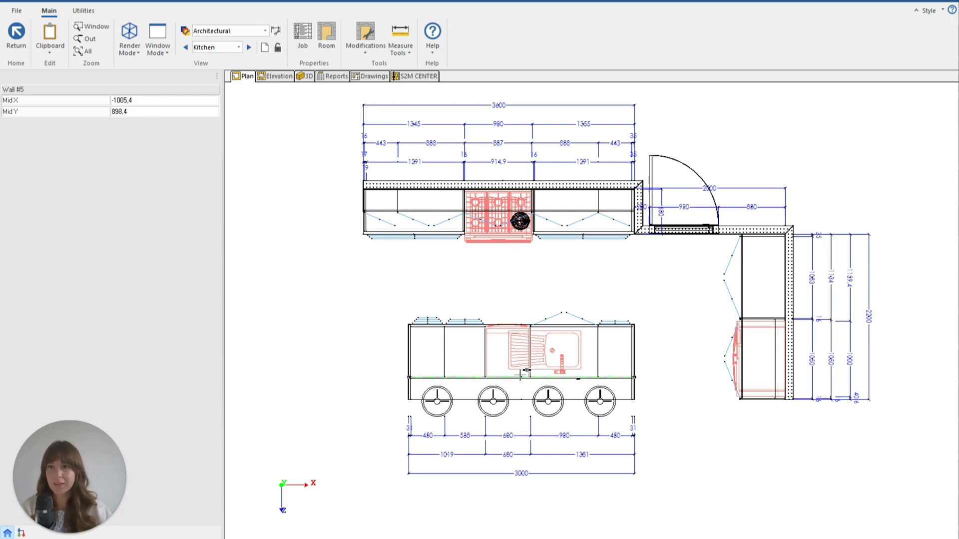
key(Tab)
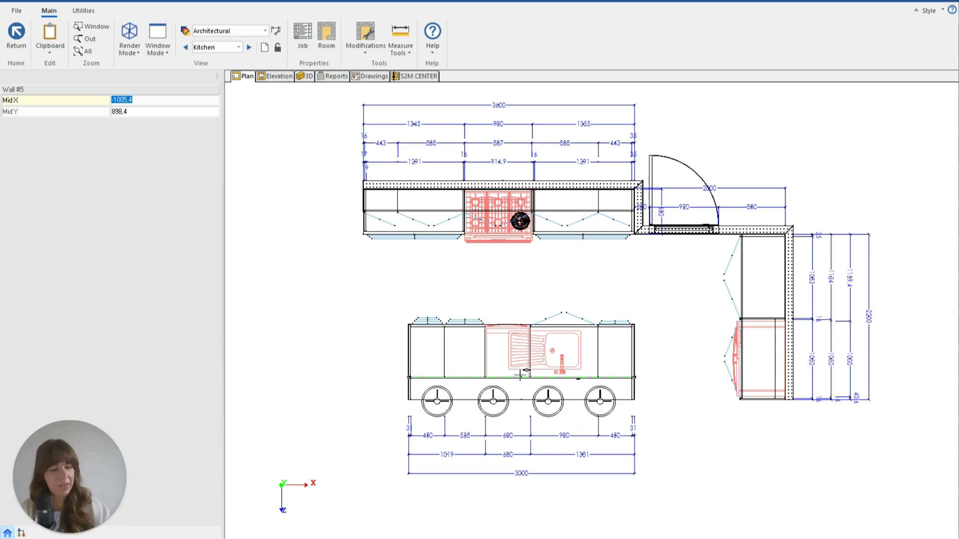
key(End)
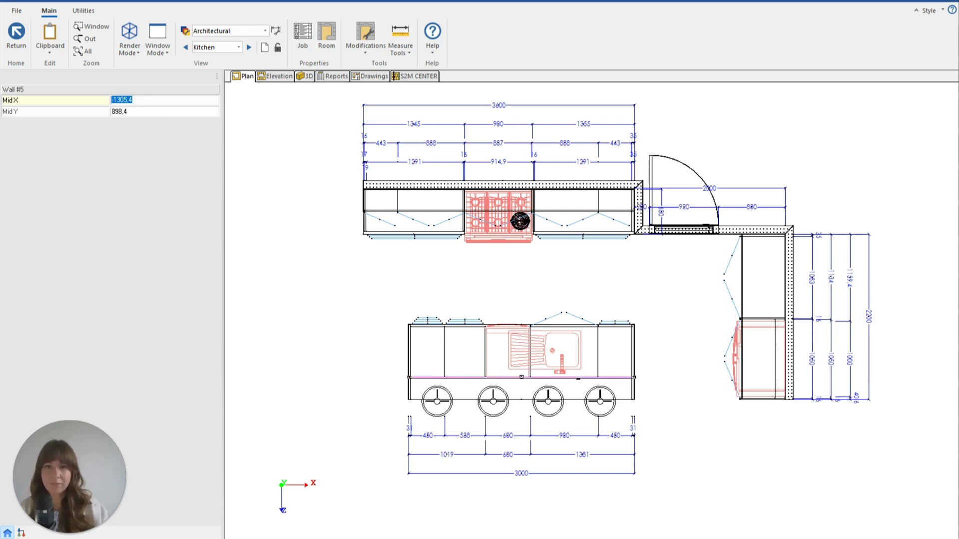
key(Return)
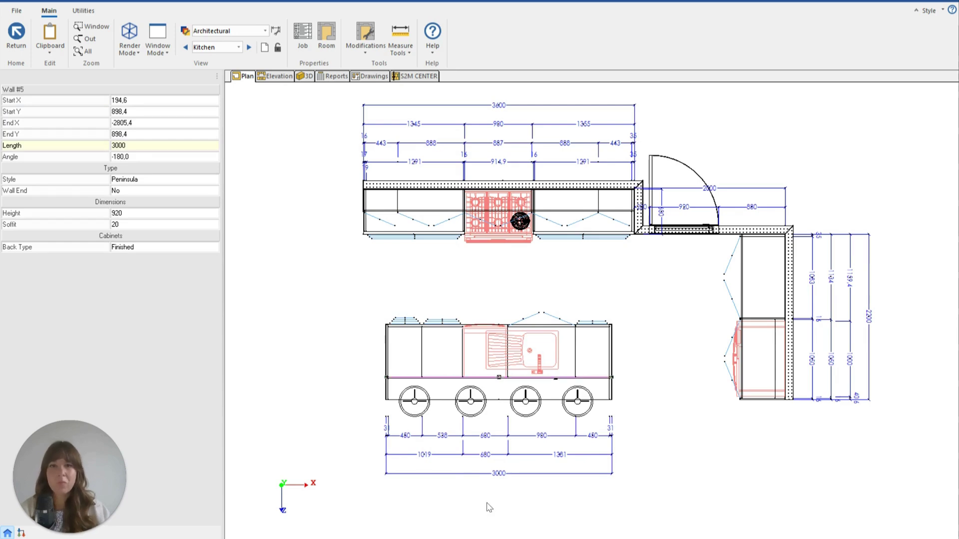
Dimension both 300 mm offsets between the back-run ends and the island ends, then return from CAD
click(675, 418)
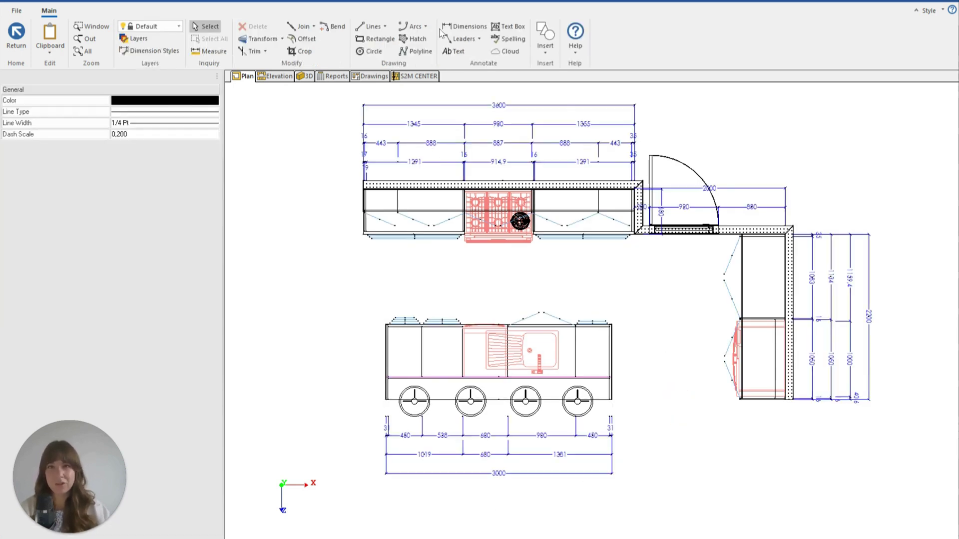
click(460, 27)
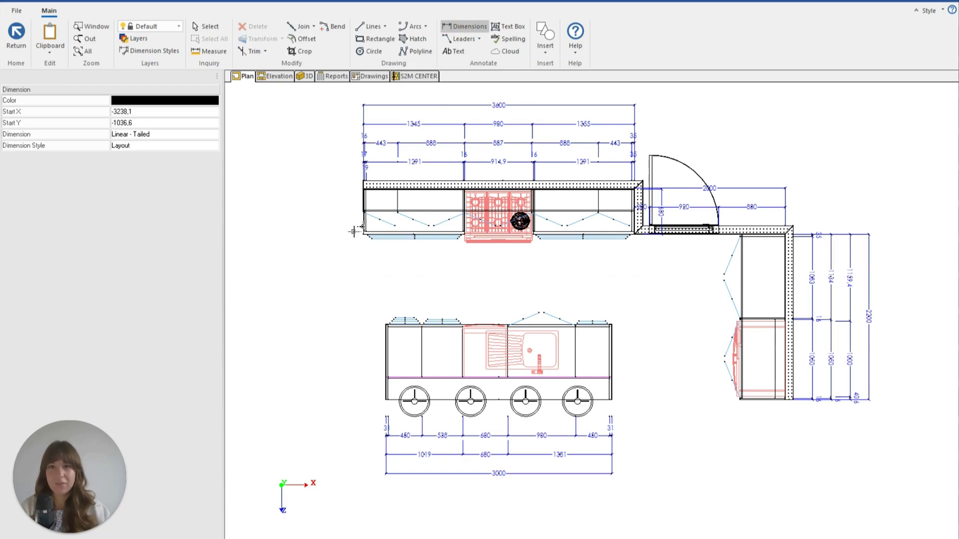
click(381, 316)
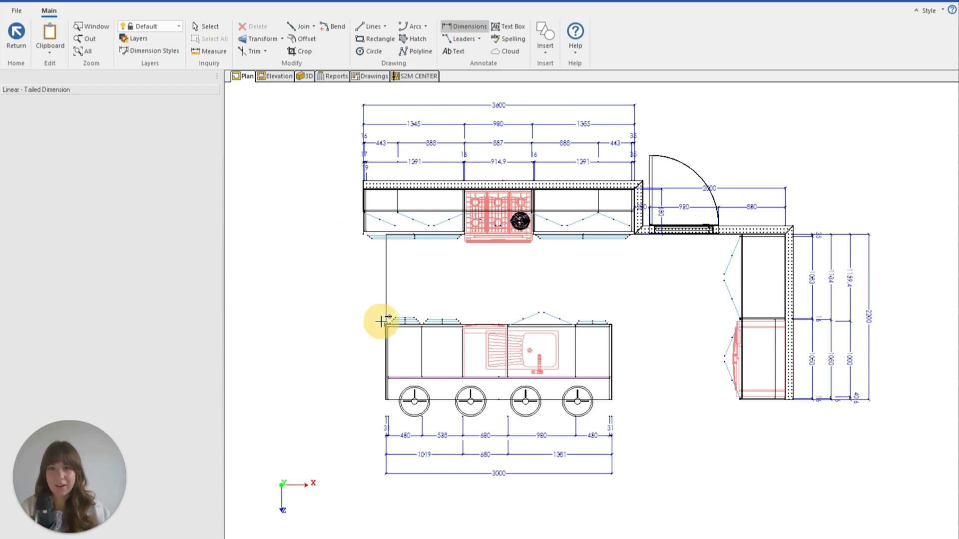
click(366, 356)
click(637, 240)
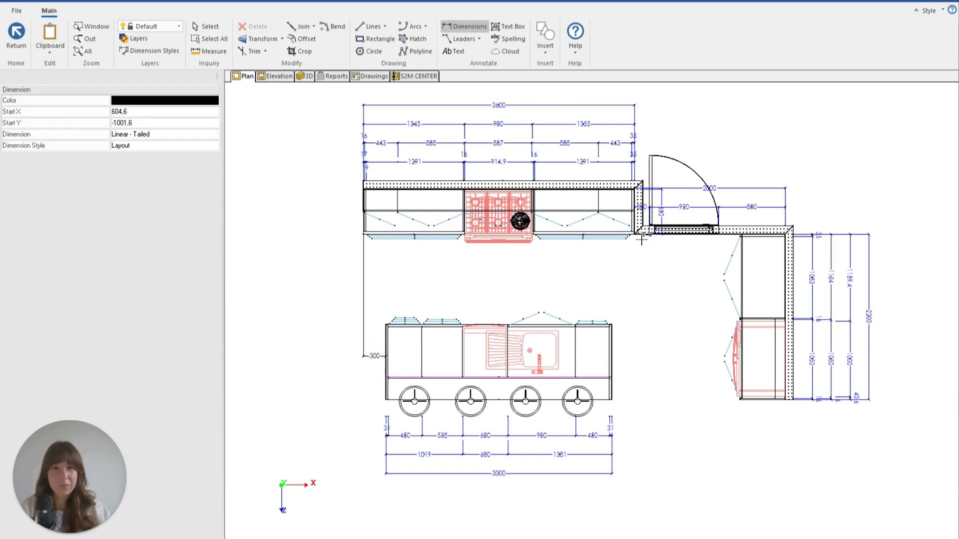
click(610, 323)
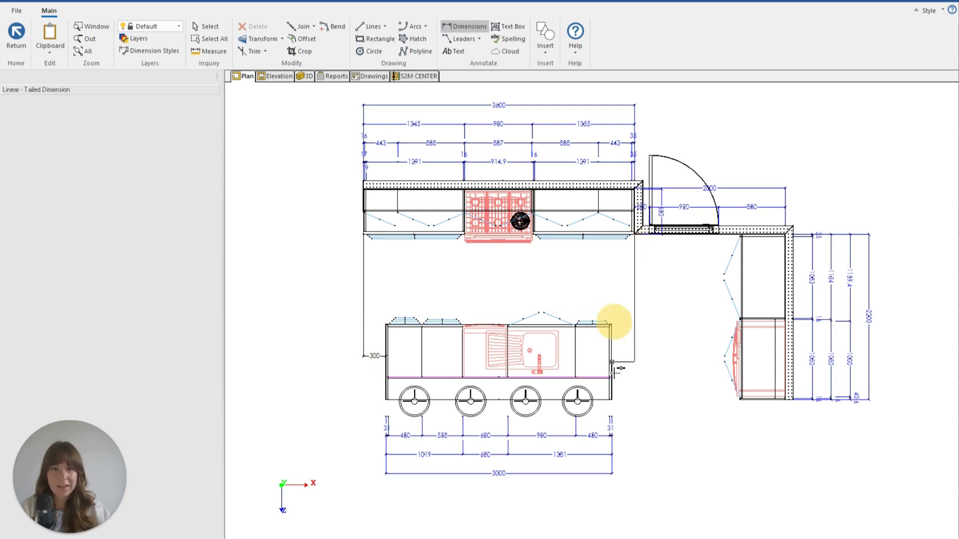
click(615, 358)
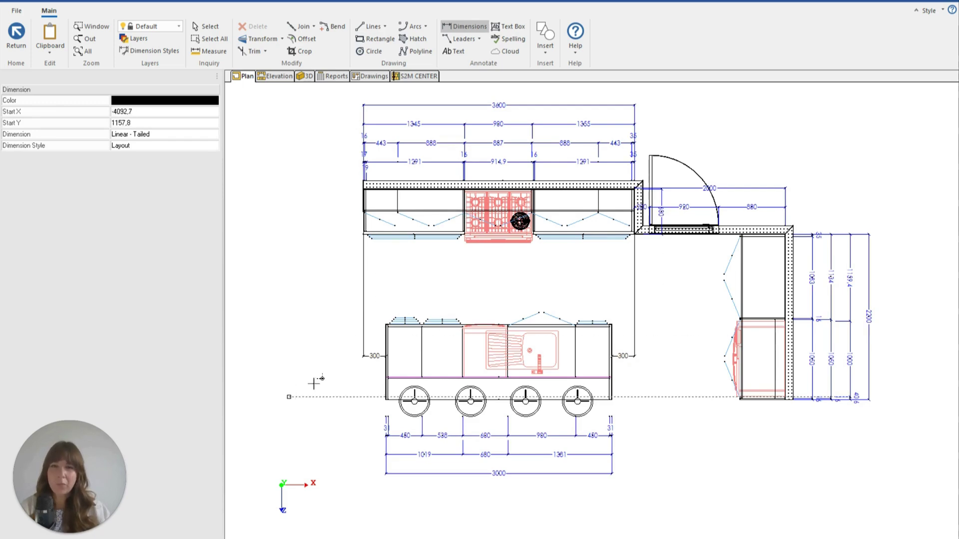
click(16, 34)
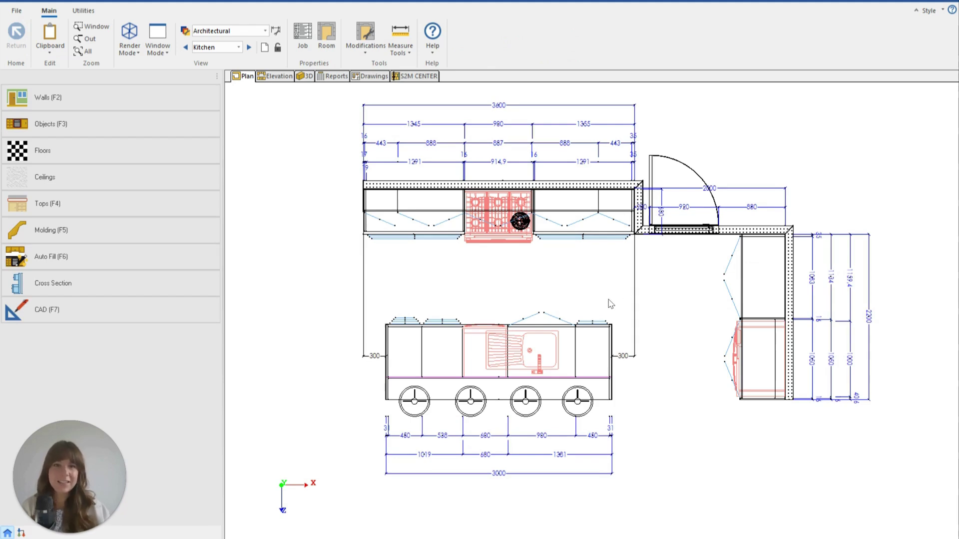
mouse_move(541, 390)
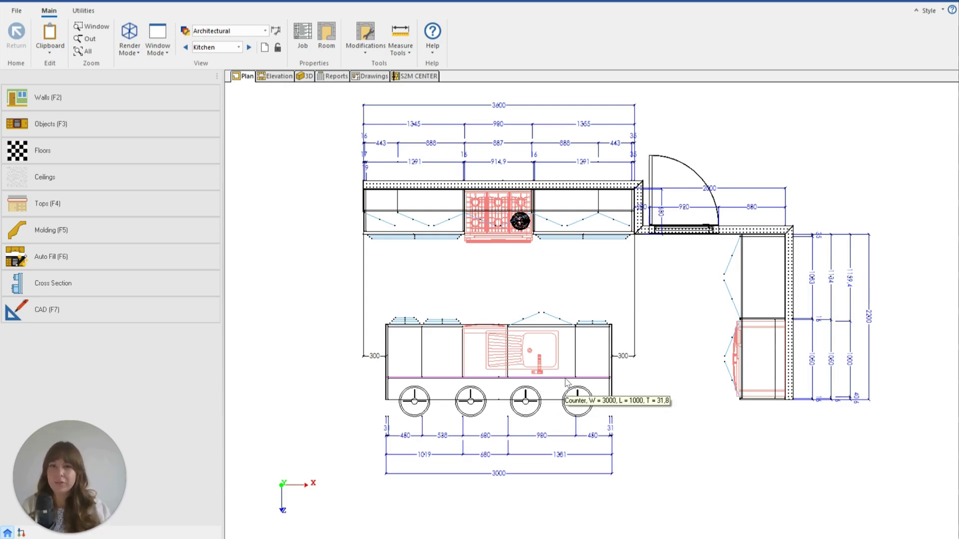
click(555, 379)
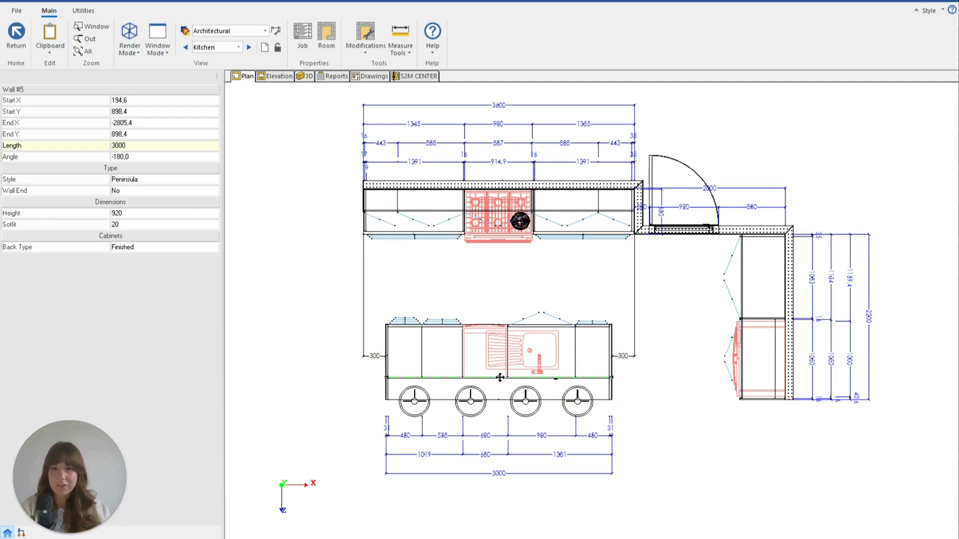
drag(500, 378, 494, 374)
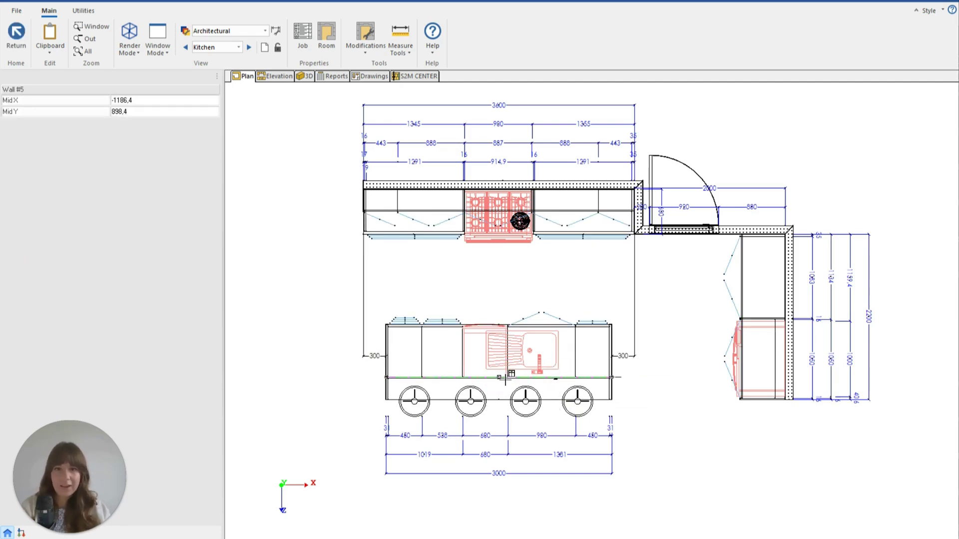
key(Escape)
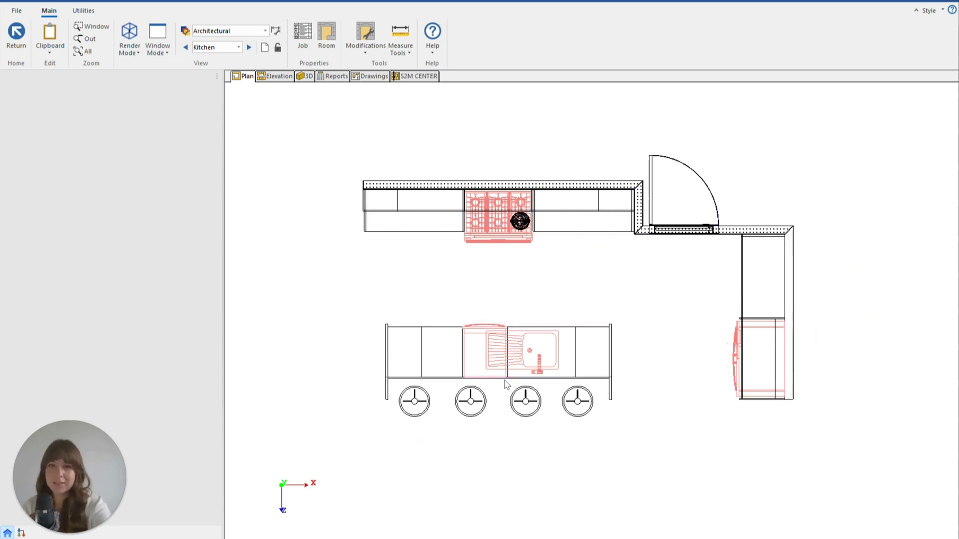